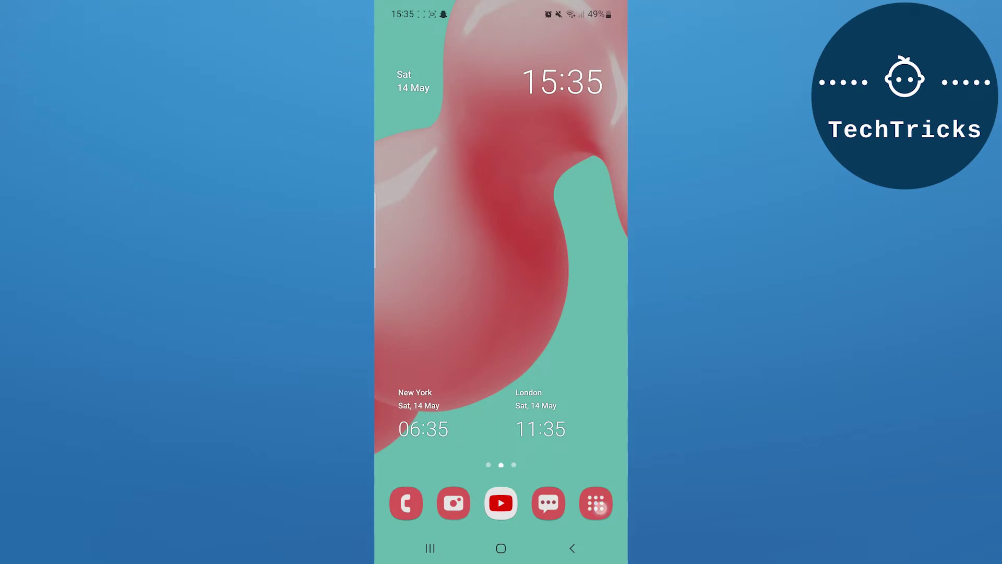
Launch TikTok from the app drawer and start a video search.
left_click(597, 504)
left_click(406, 388)
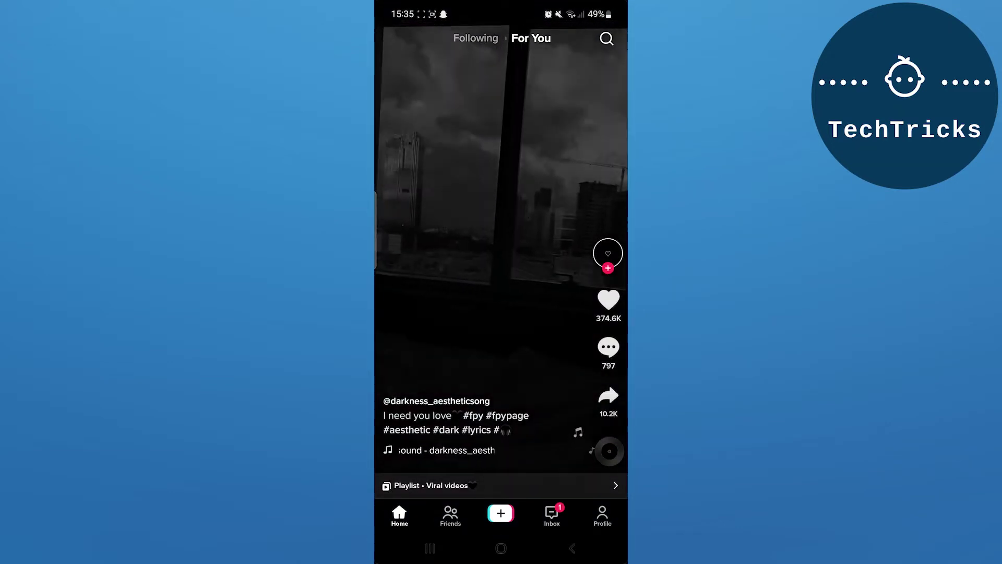
left_click(606, 38)
type("wallpaper")
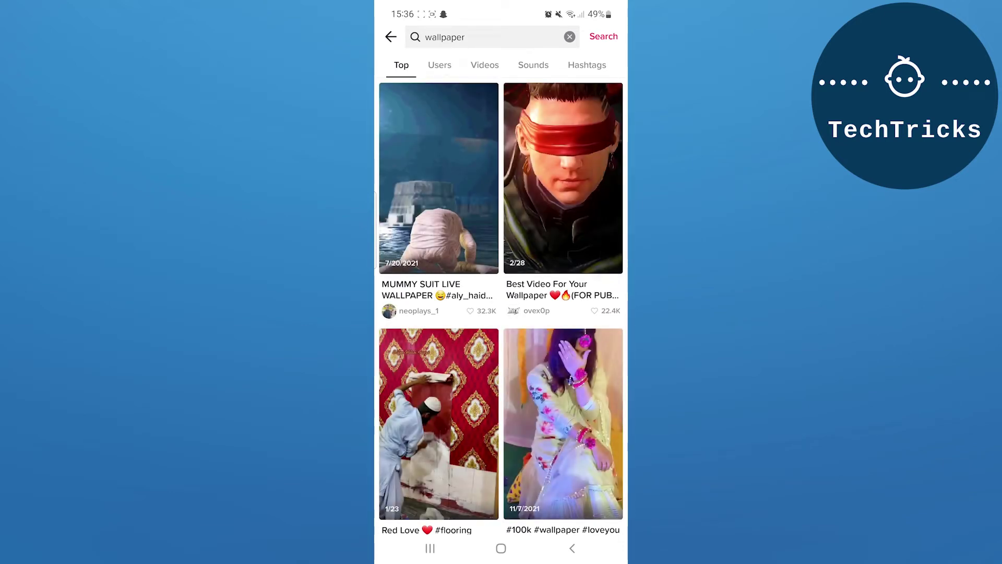
Open the 'MUMMY SUIT LIVE WALLPAPER' video and preview it via Share's Set as wallpaper.
left_click(438, 180)
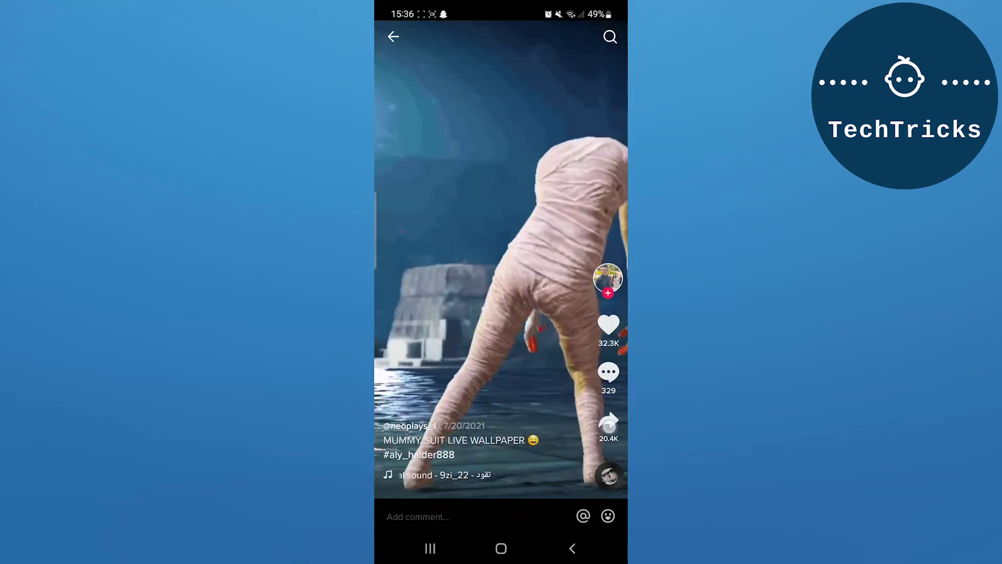
left_click(609, 420)
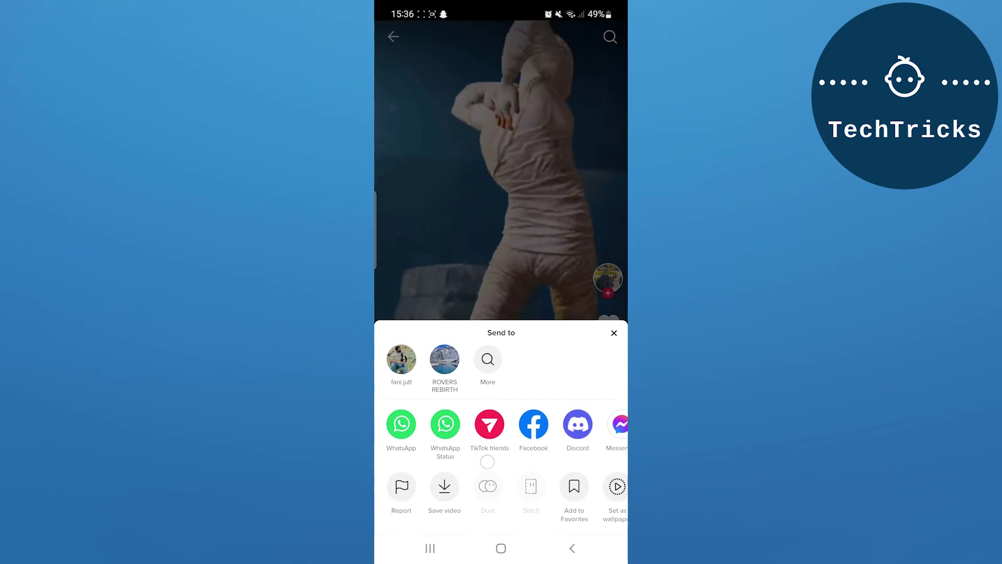
left_click_drag(580, 494, 509, 494)
left_click(549, 485)
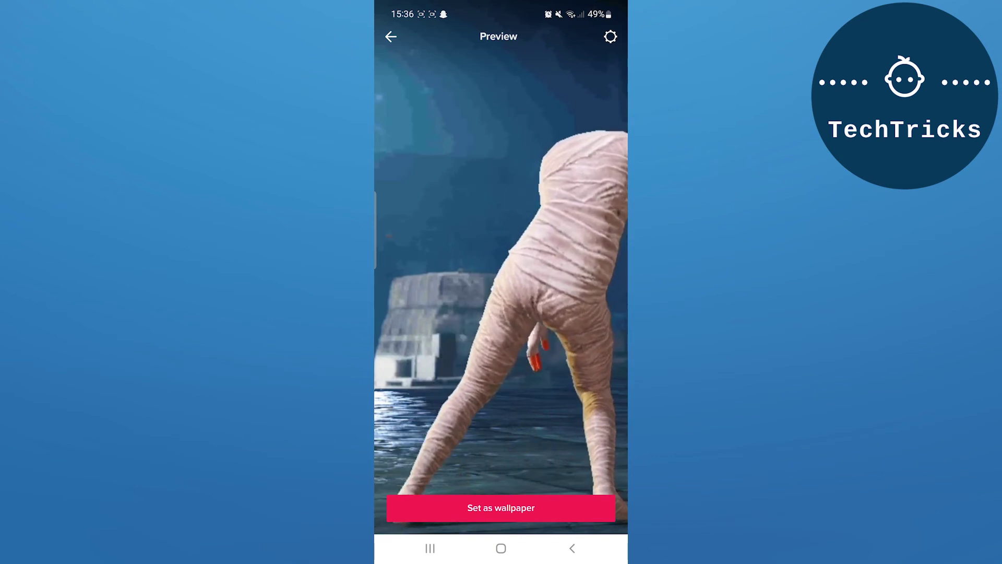